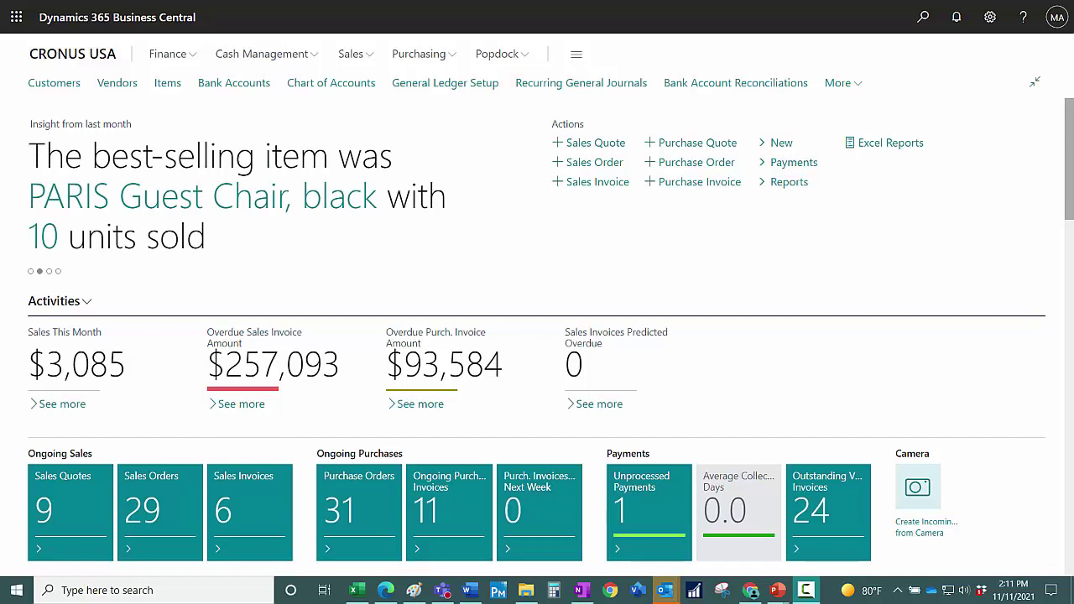
- Check the role, company and work date in My Settings without changing anything
click(990, 17)
click(891, 132)
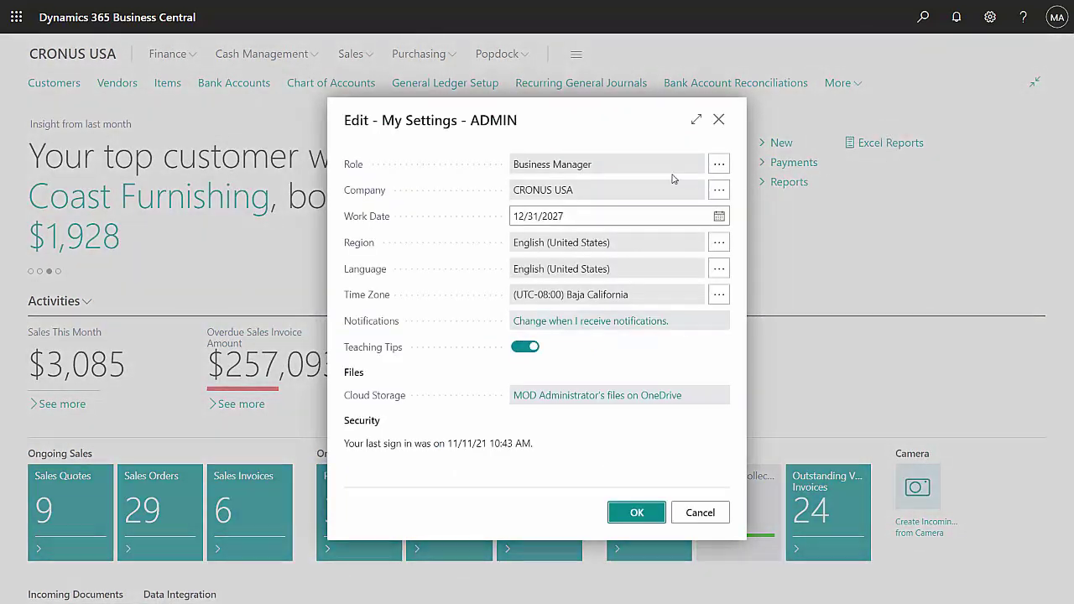
key(Escape)
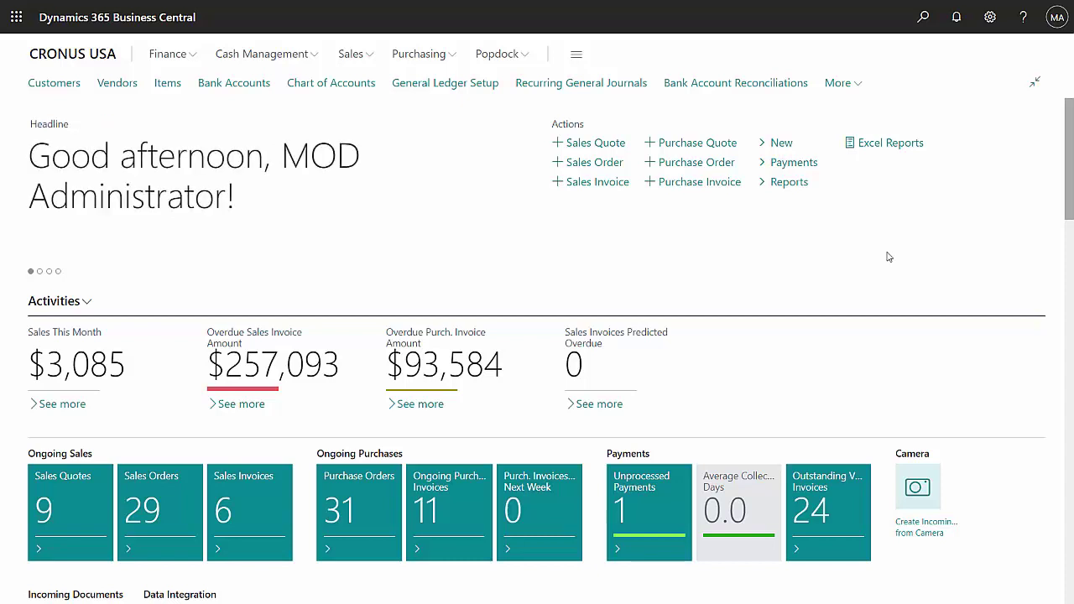
- Drill into overdue purchase invoices and look up all entries for document 108283
click(441, 373)
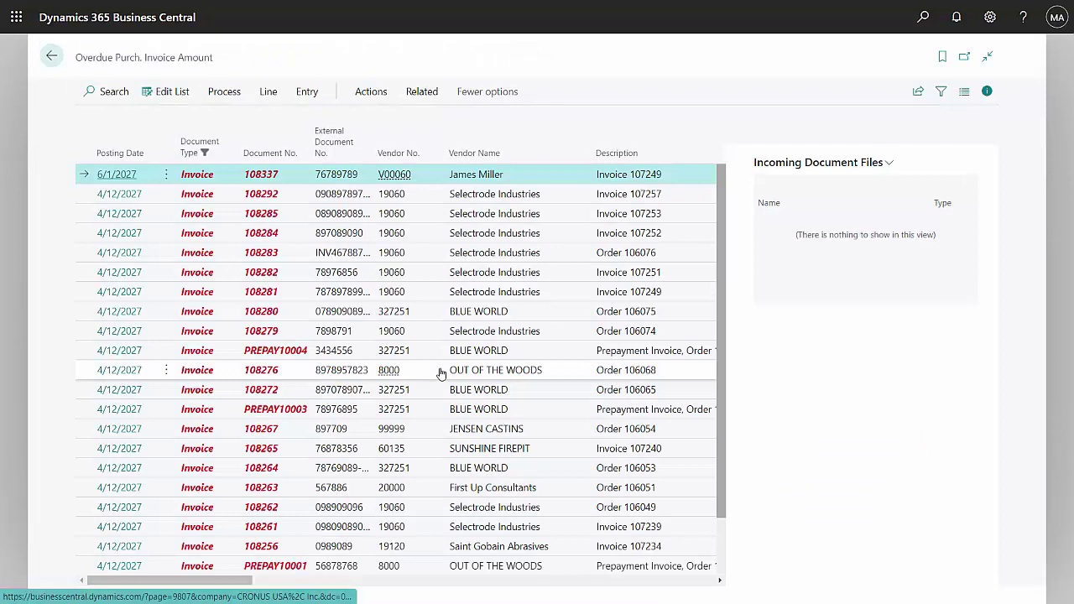
click(84, 256)
click(307, 92)
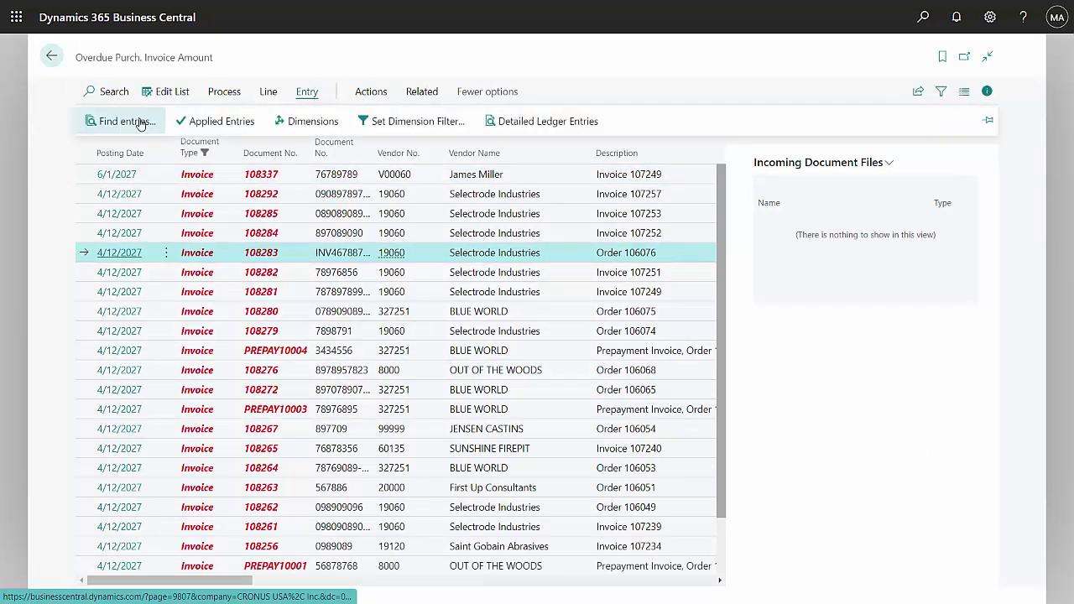
click(126, 119)
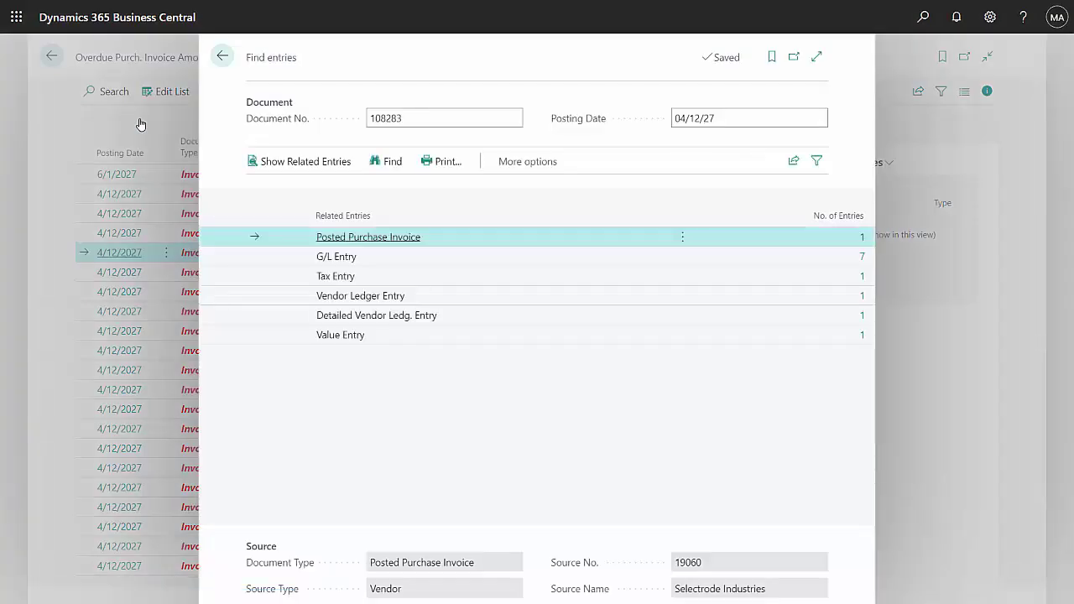
click(221, 57)
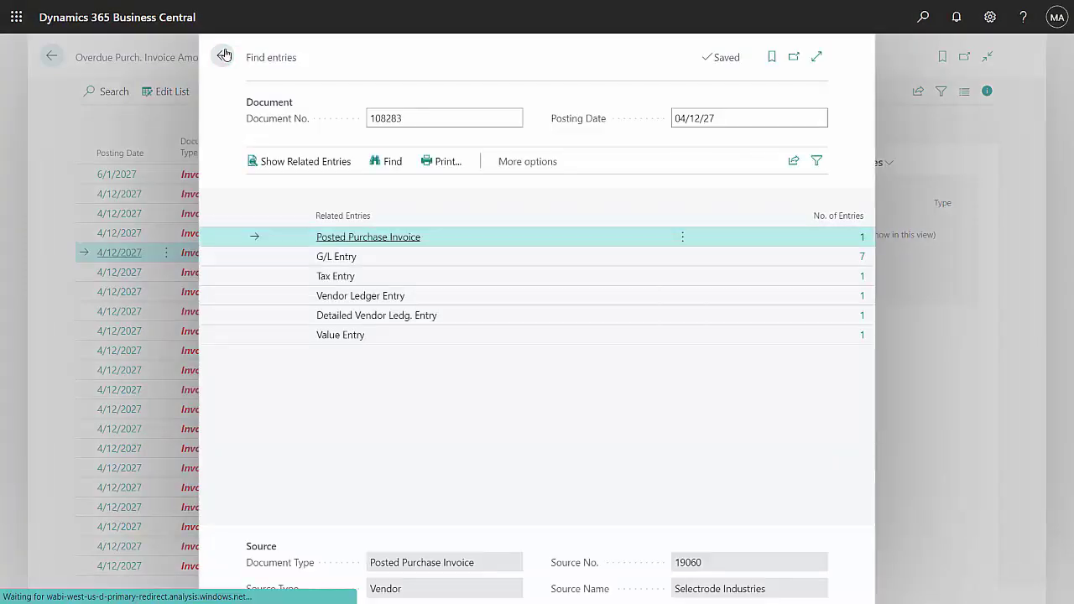
click(52, 56)
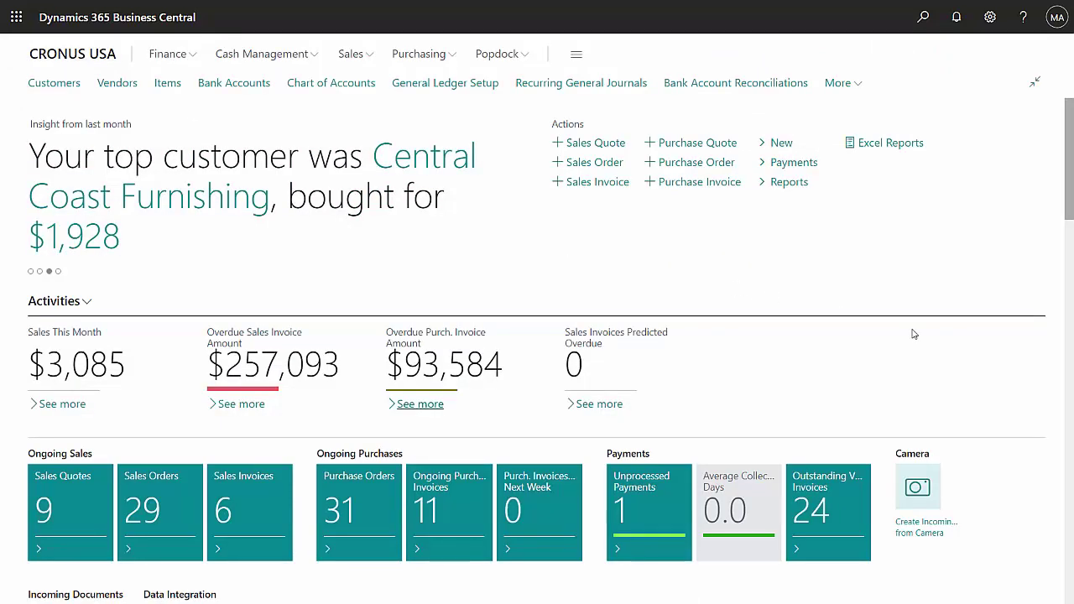
- Scroll the home page and view the list of 31 purchase orders
scroll(1072, 438, down, 1)
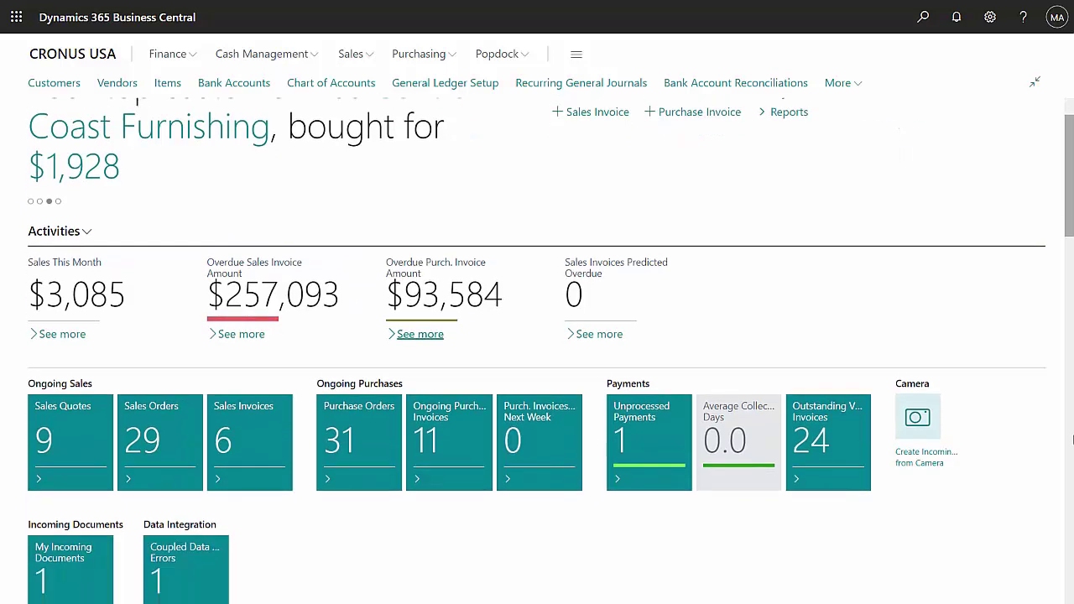
scroll(1072, 438, down, 3)
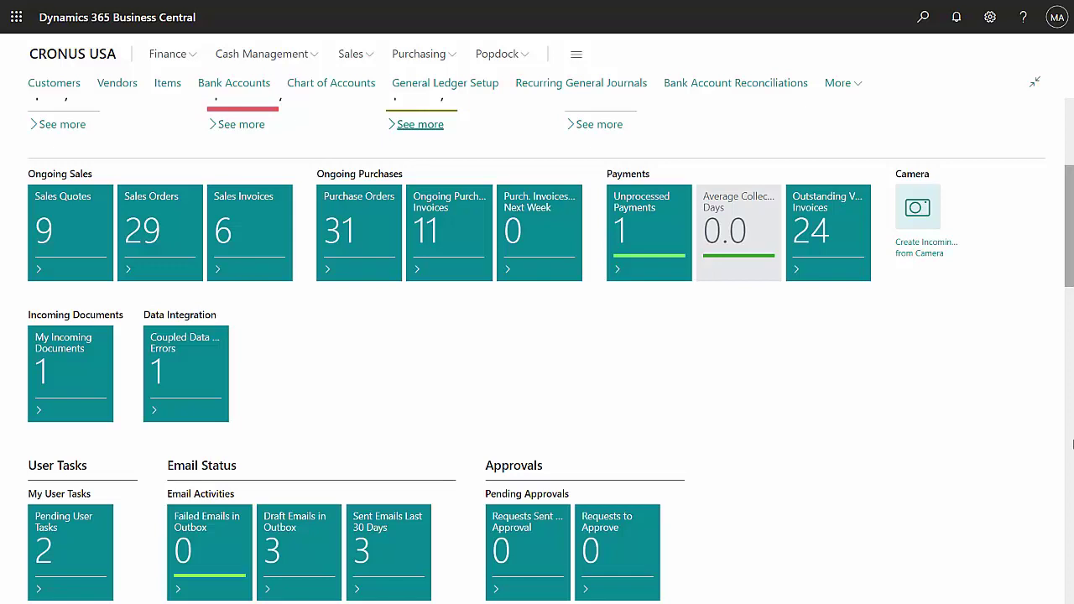
click(345, 242)
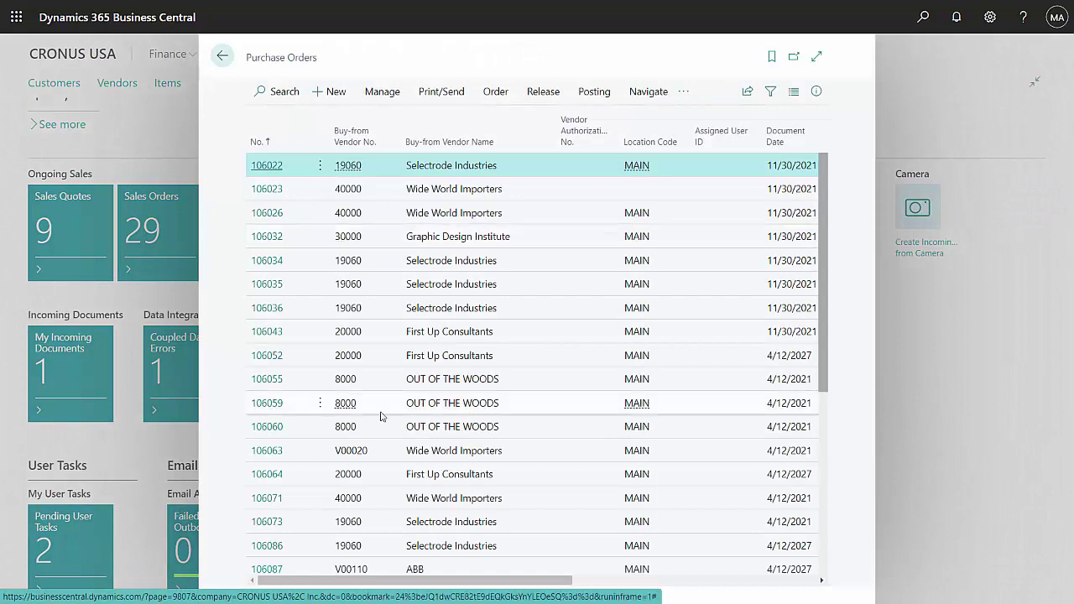
click(901, 422)
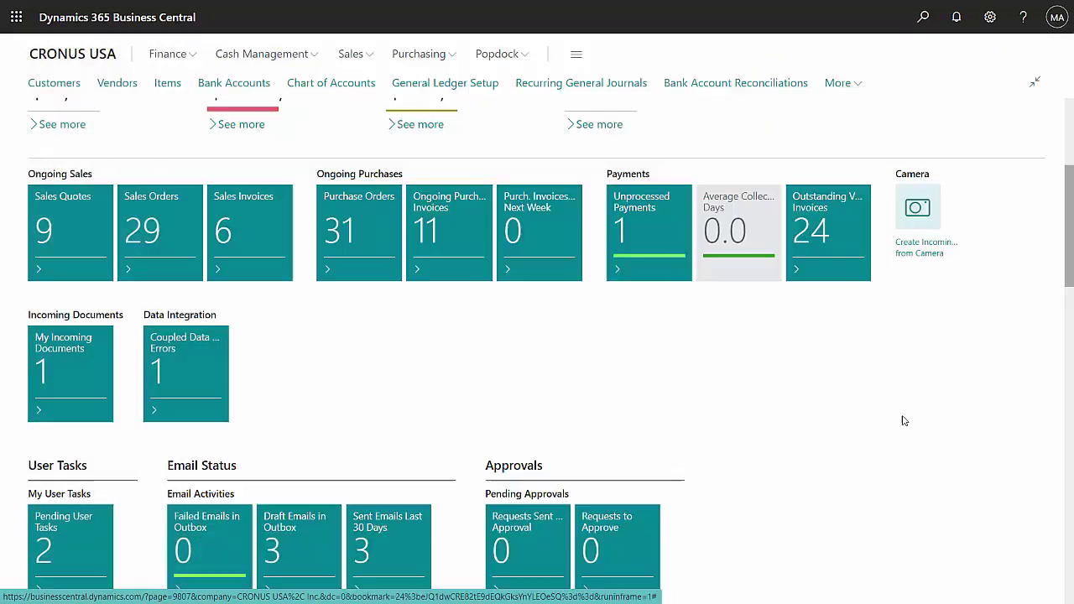
- Open the Adatum Corporation customer card from the home page, then return home
scroll(917, 453, down, 3)
scroll(918, 457, down, 4)
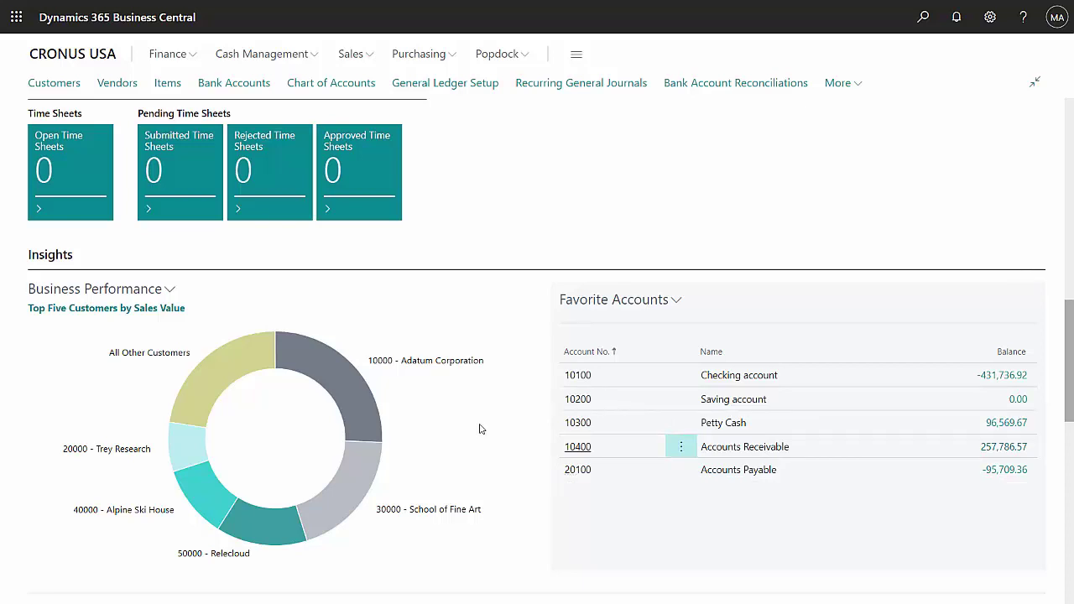
mouse_move(378, 410)
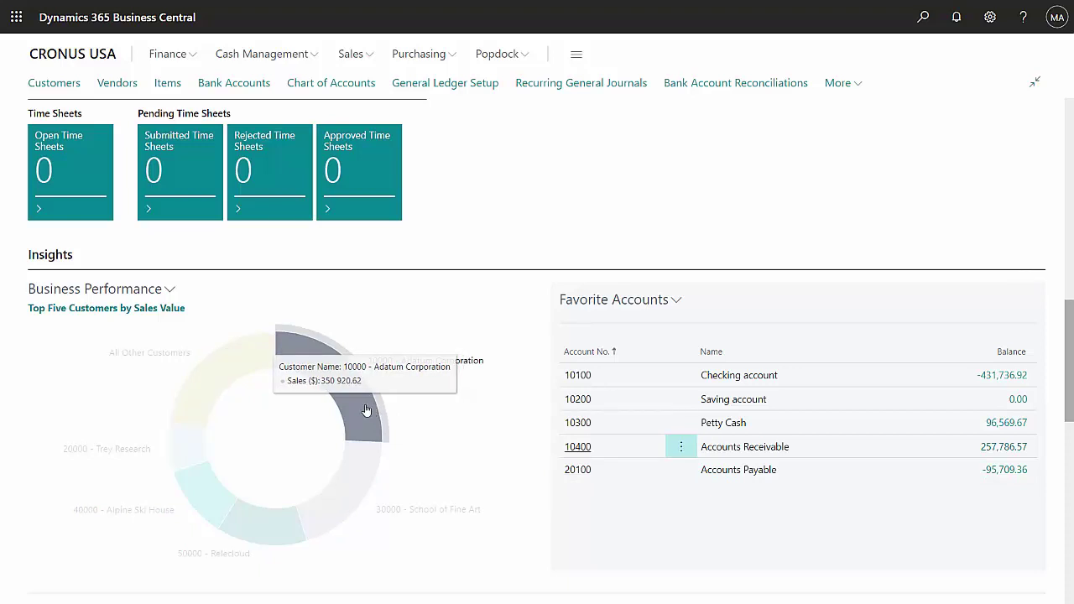
click(366, 410)
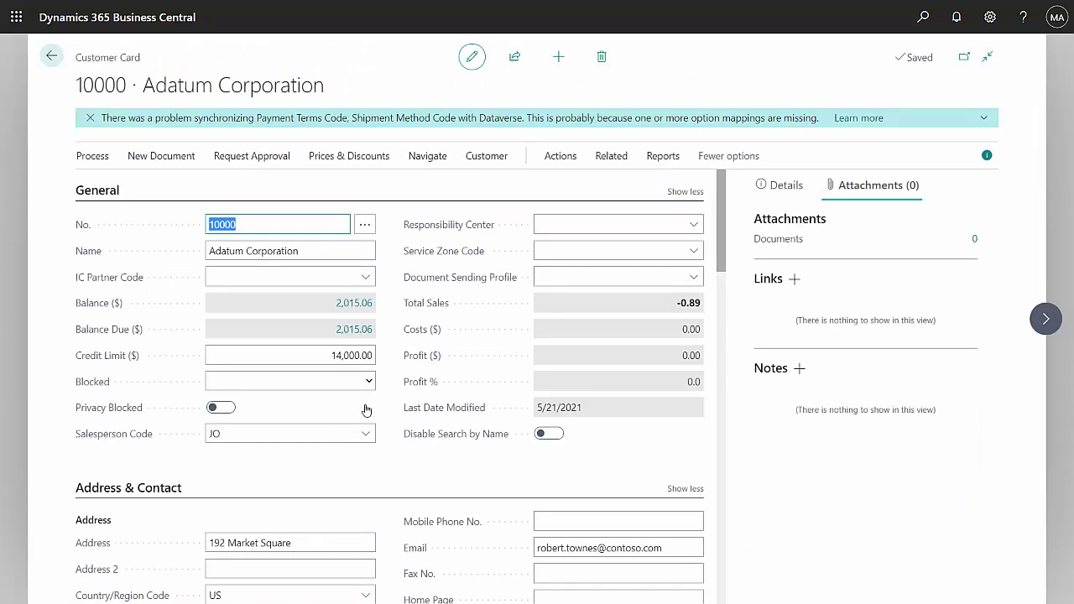
click(51, 56)
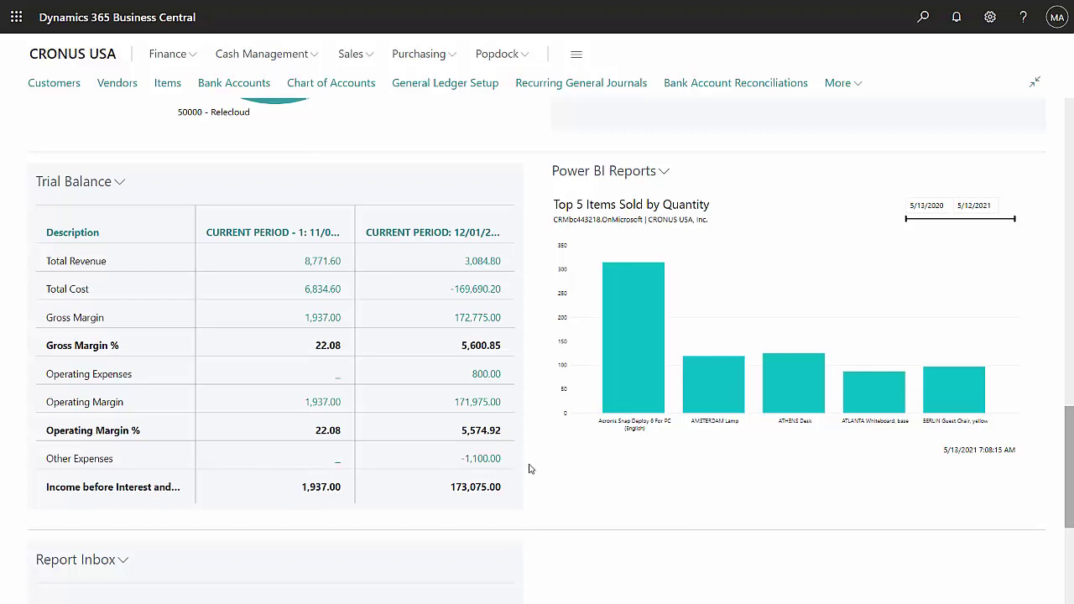
- Drill from the current-period Total Cost figure into the ledger entries behind its net change
click(469, 293)
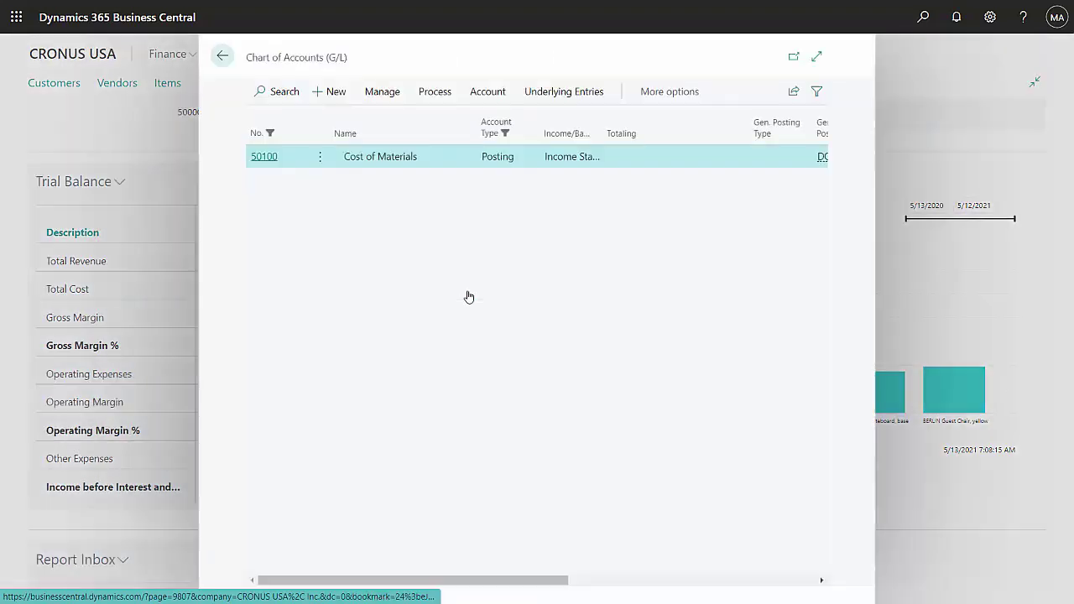
click(583, 91)
click(298, 119)
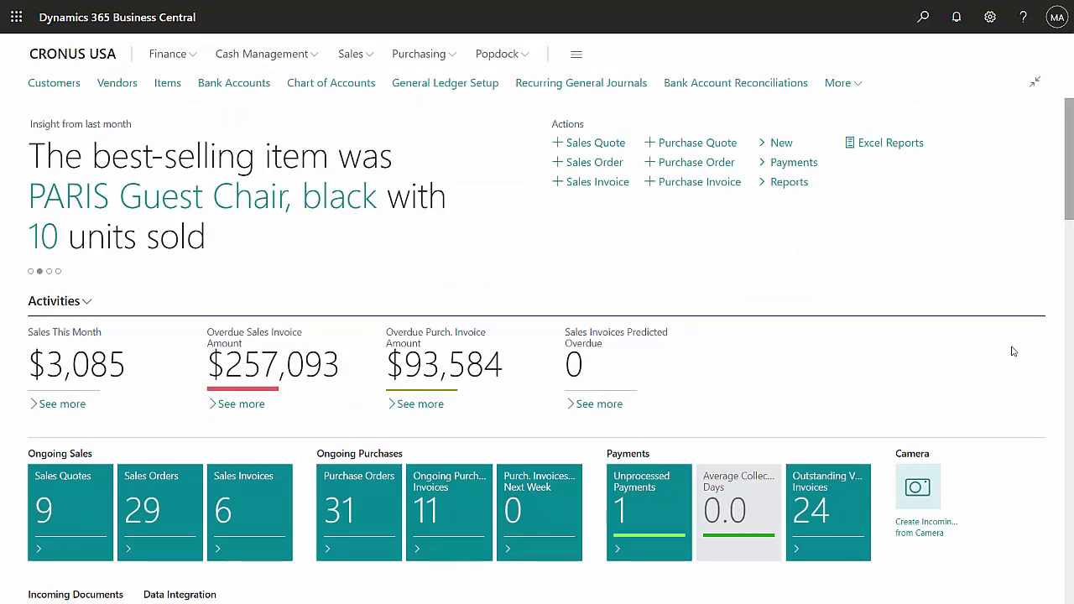
- Go from the Sales pages to the role explorer listing Project, Administration, IT Manager and Finance features
click(372, 55)
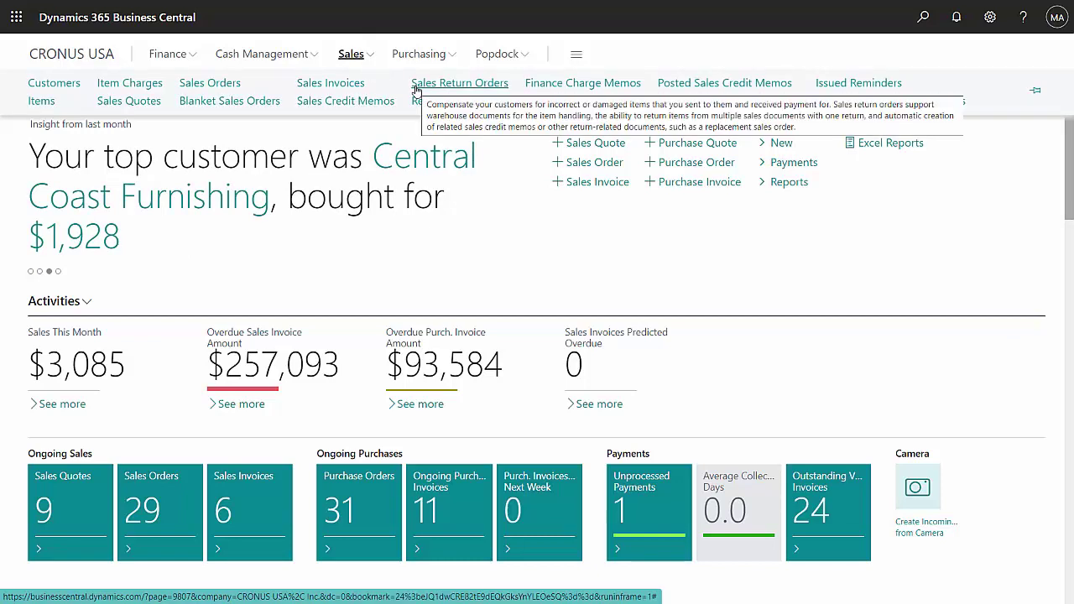
click(577, 56)
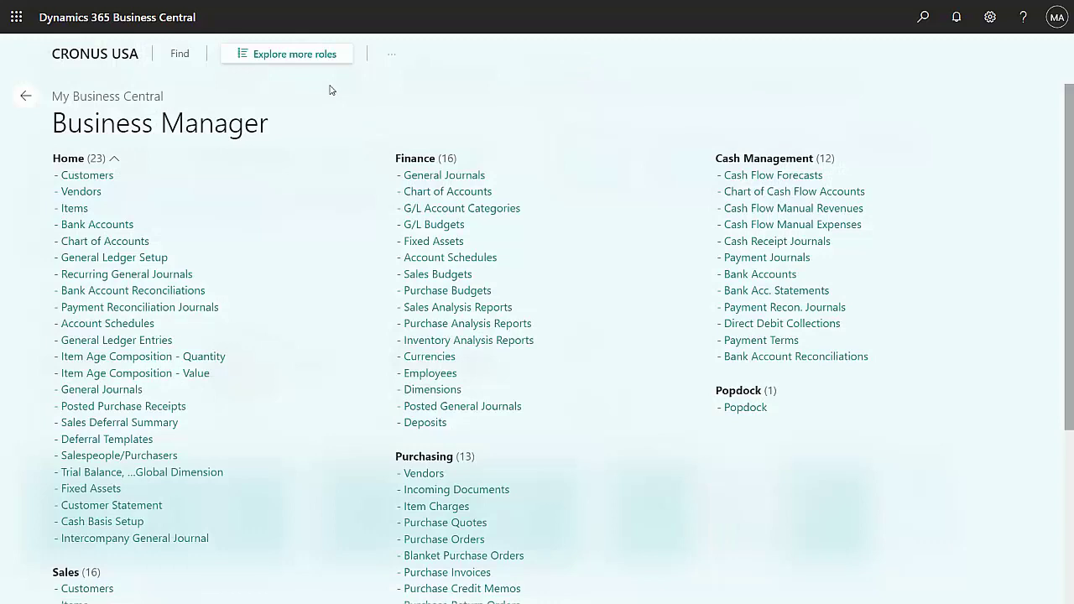
click(295, 58)
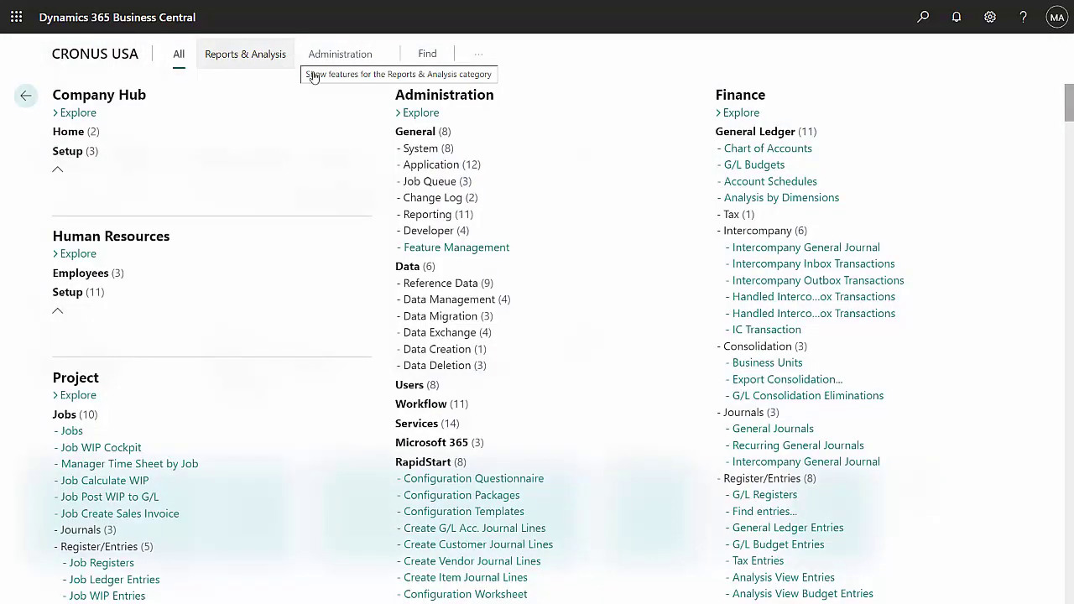
scroll(669, 395, down, 2)
scroll(669, 394, down, 1)
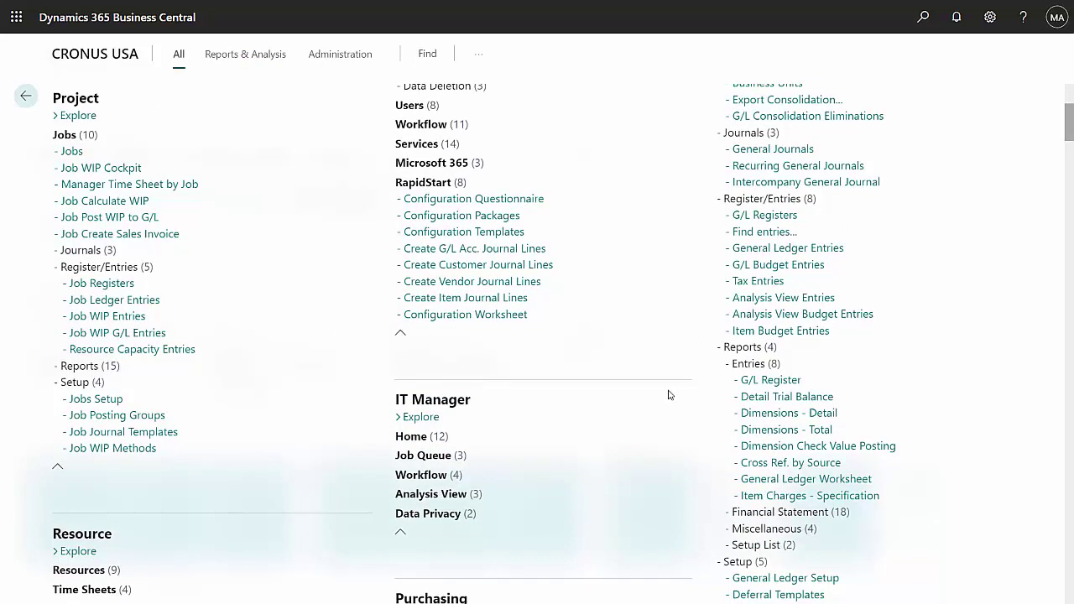
- Search Tell Me for 'chart of' and open the Chart of Accounts list
click(924, 17)
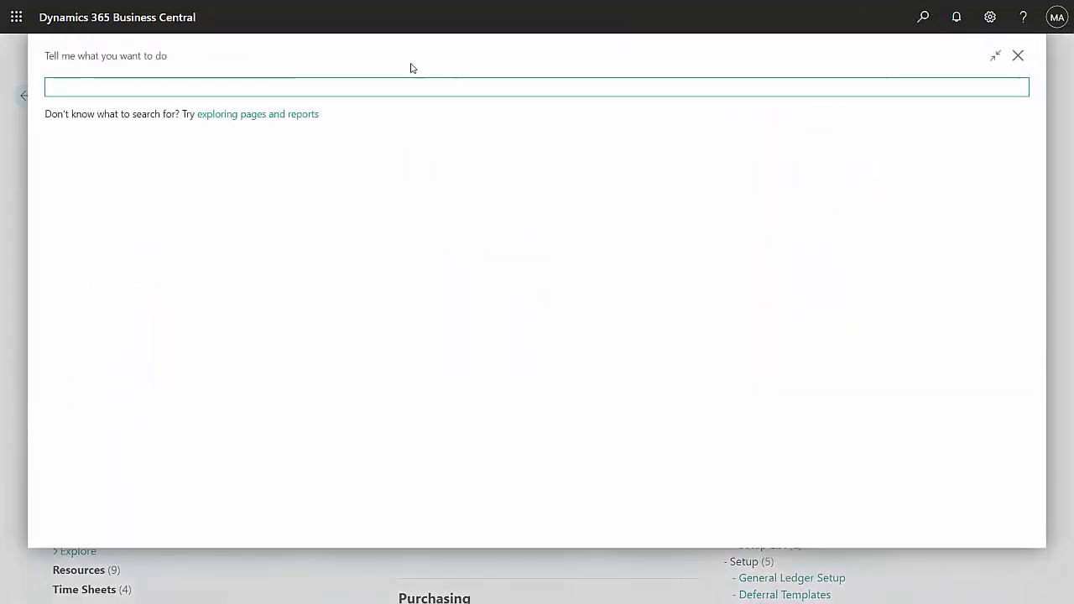
text(cha)
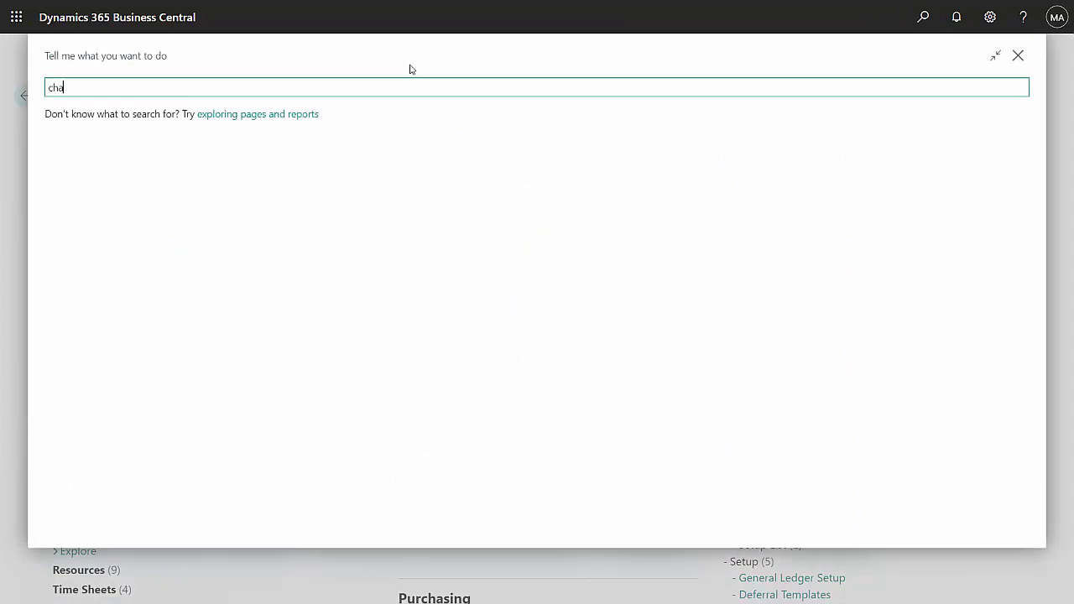
text(rt of)
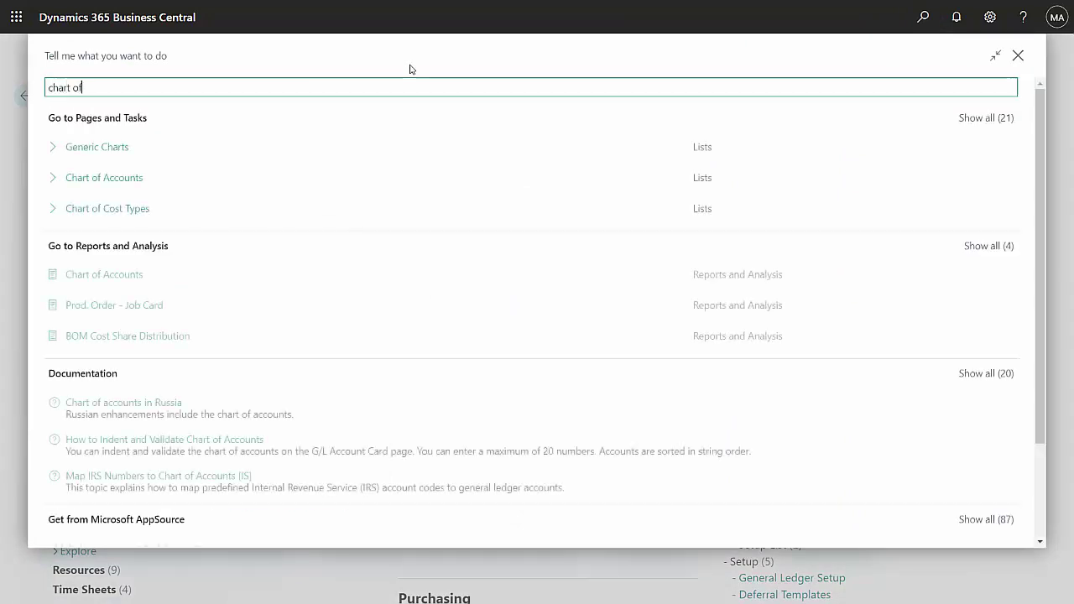
click(127, 152)
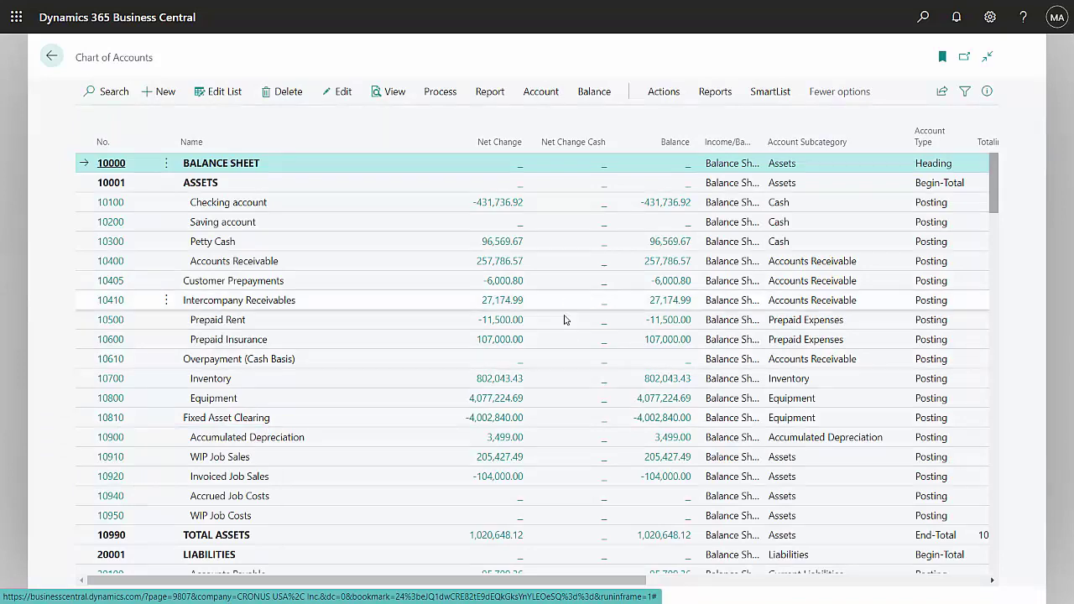
scroll(564, 423, down, 1)
scroll(564, 425, down, 7)
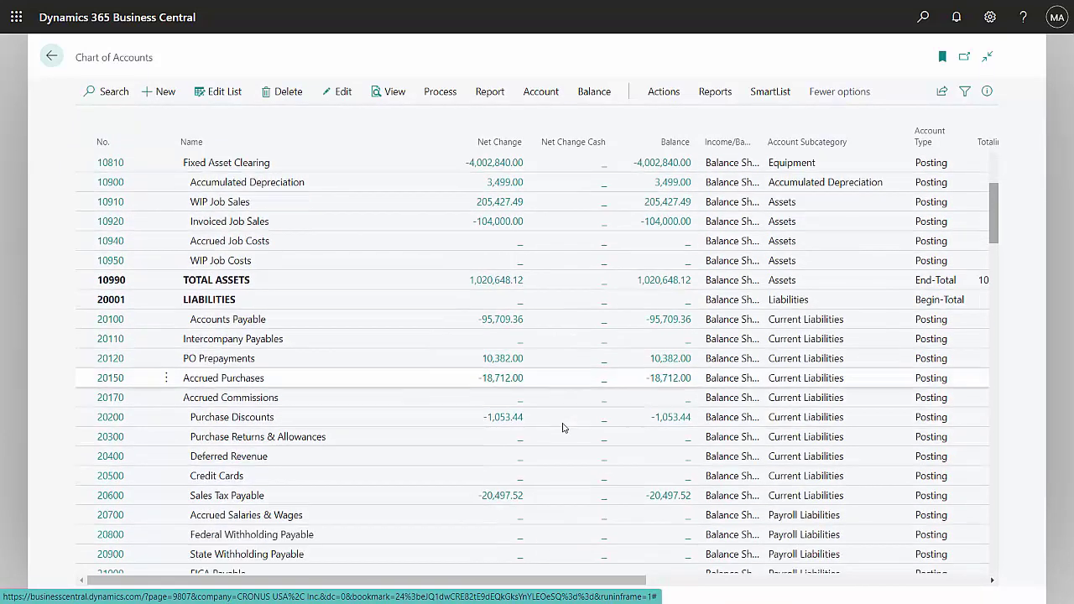
scroll(563, 425, up, 8)
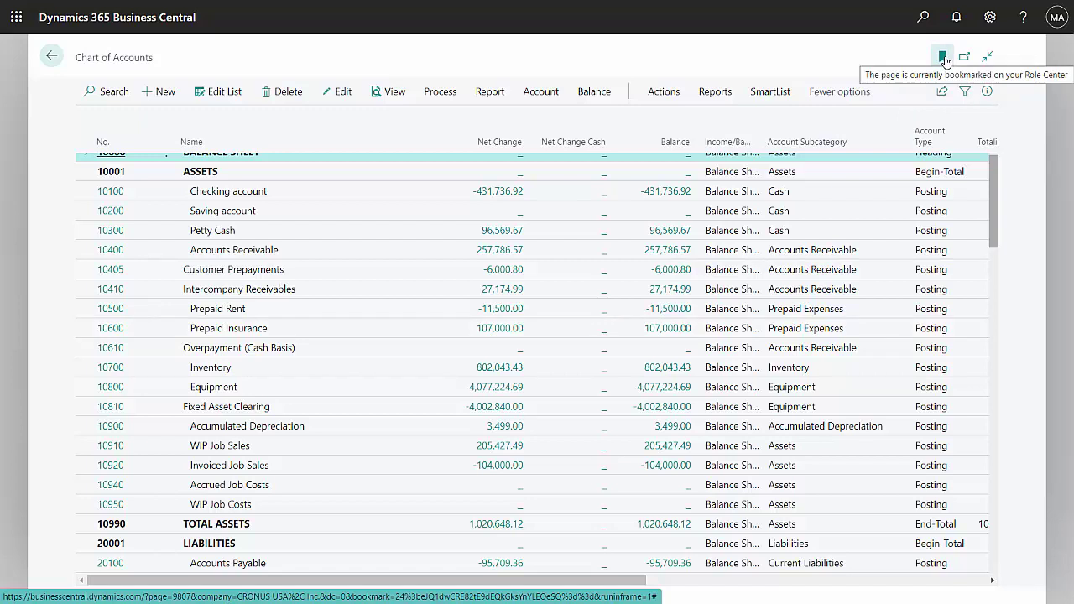
- Go back from Chart of Accounts and scroll the home page to Favorite Accounts
click(51, 56)
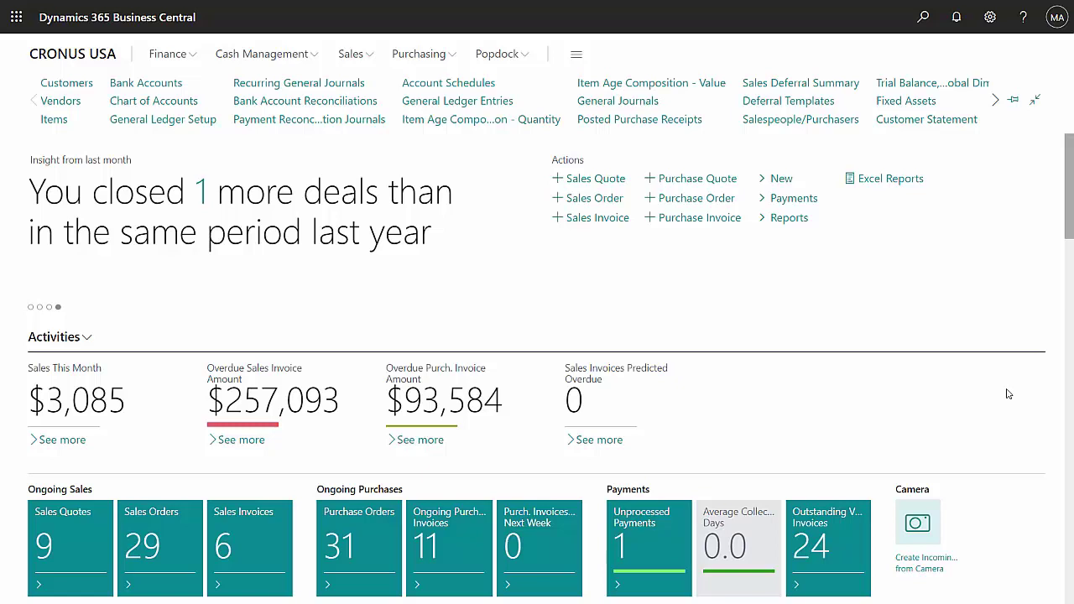
scroll(1007, 393, down, 10)
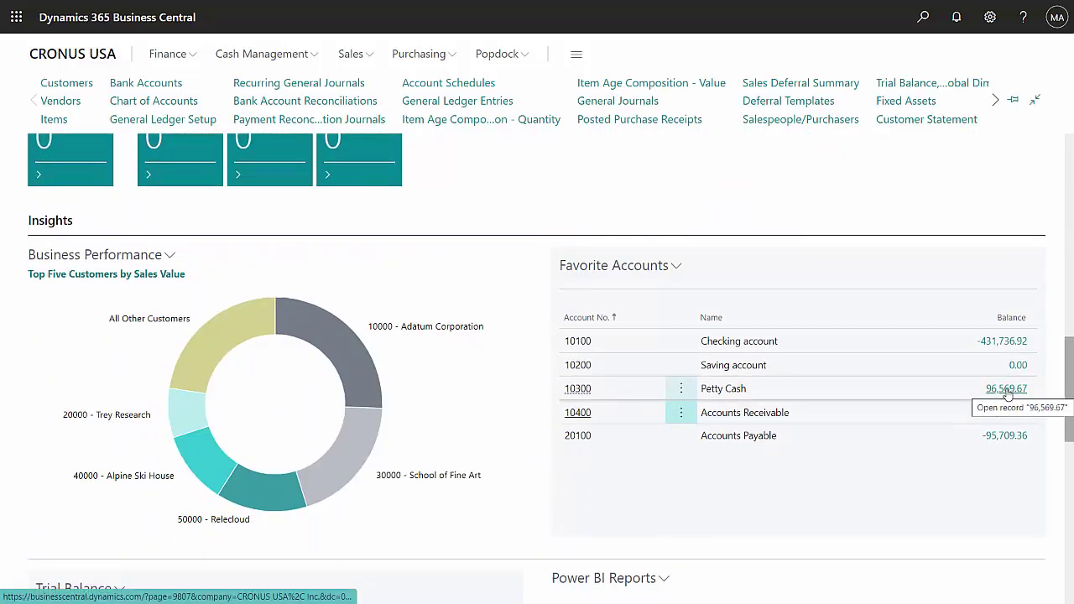
- Open the Accounts Receivable ledger entries and find all entries for the 10/1/2027 invoice
click(1002, 413)
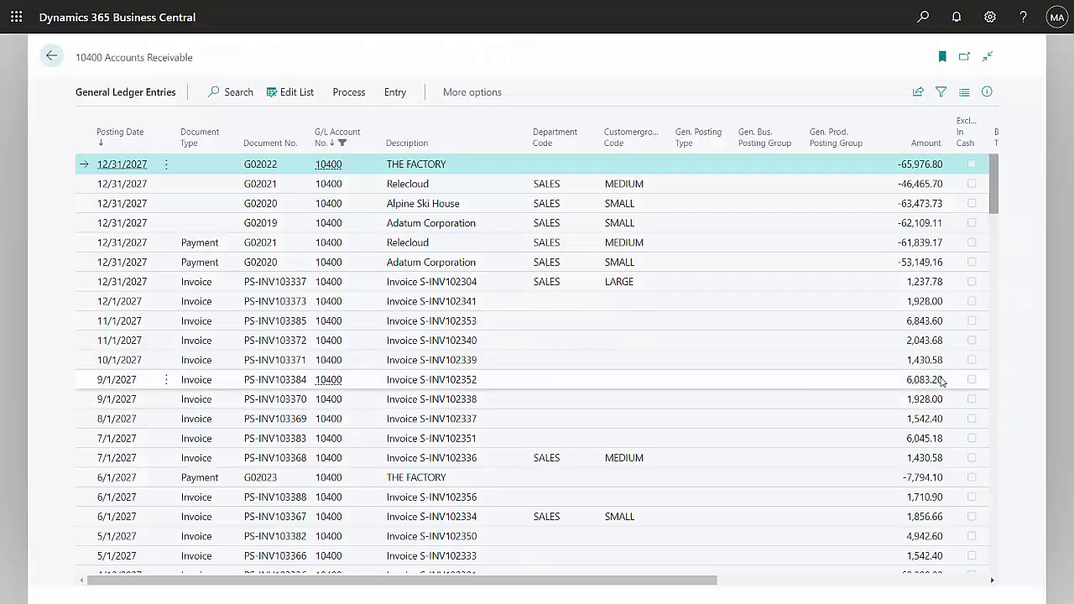
click(83, 359)
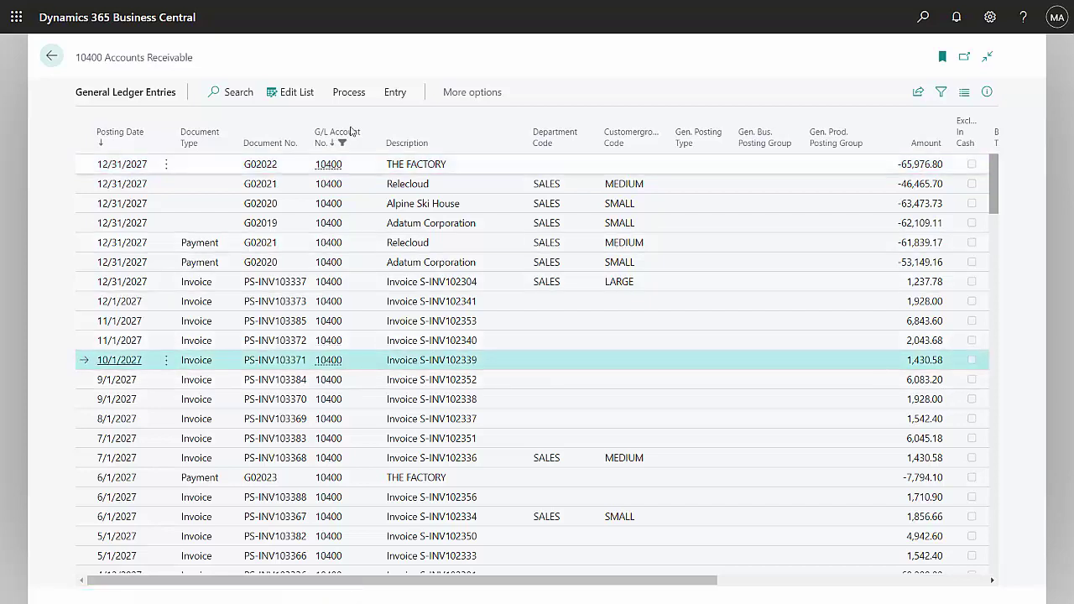
click(395, 94)
click(127, 148)
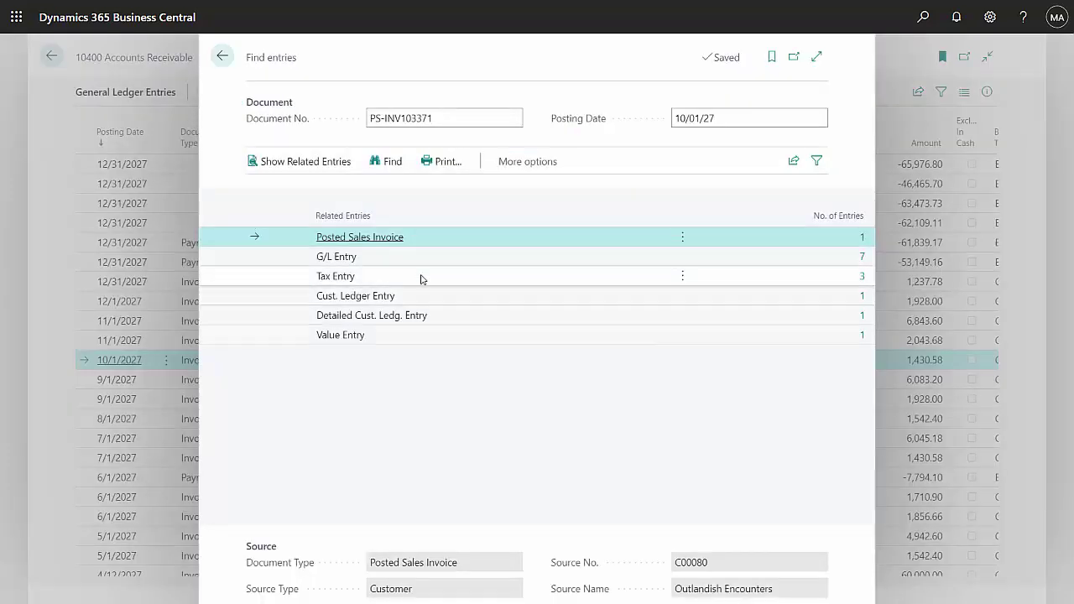
- Inspect the posted sales invoice and its three tax entries, then open its Value Entries
click(860, 241)
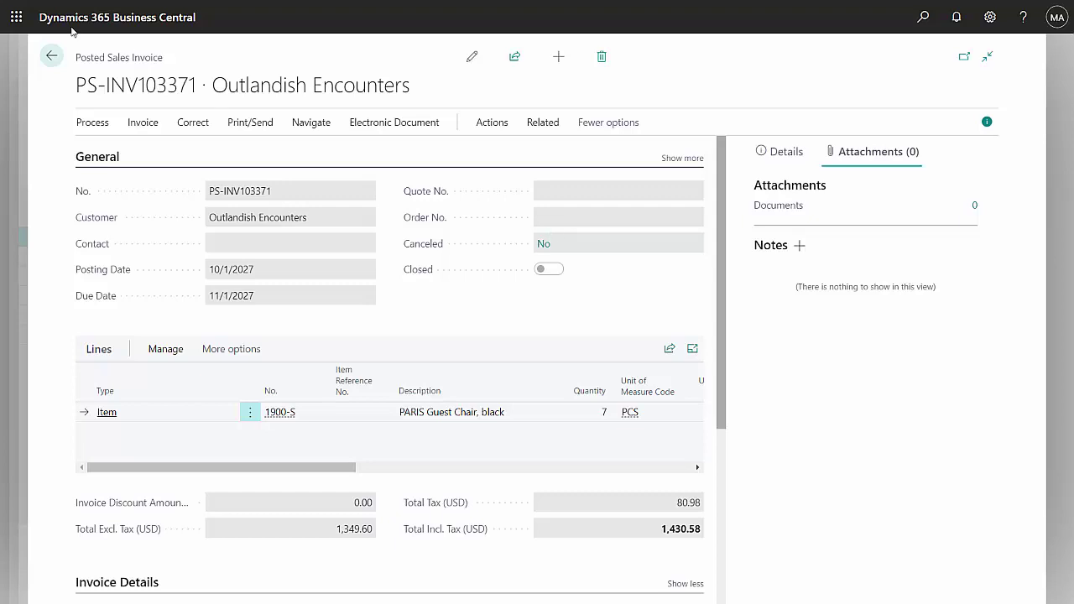
click(44, 55)
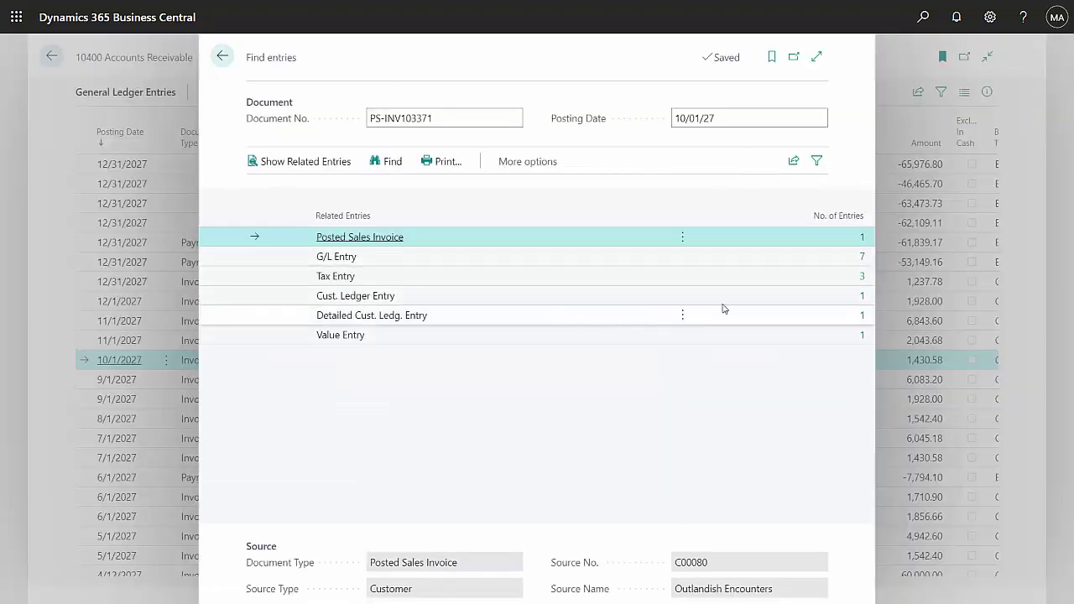
click(864, 278)
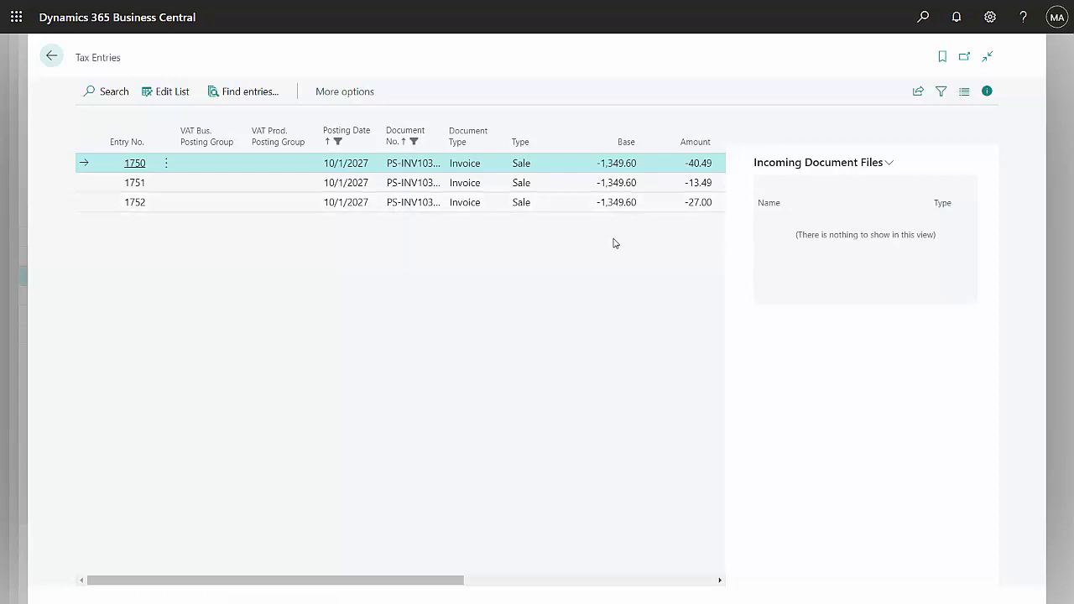
click(587, 579)
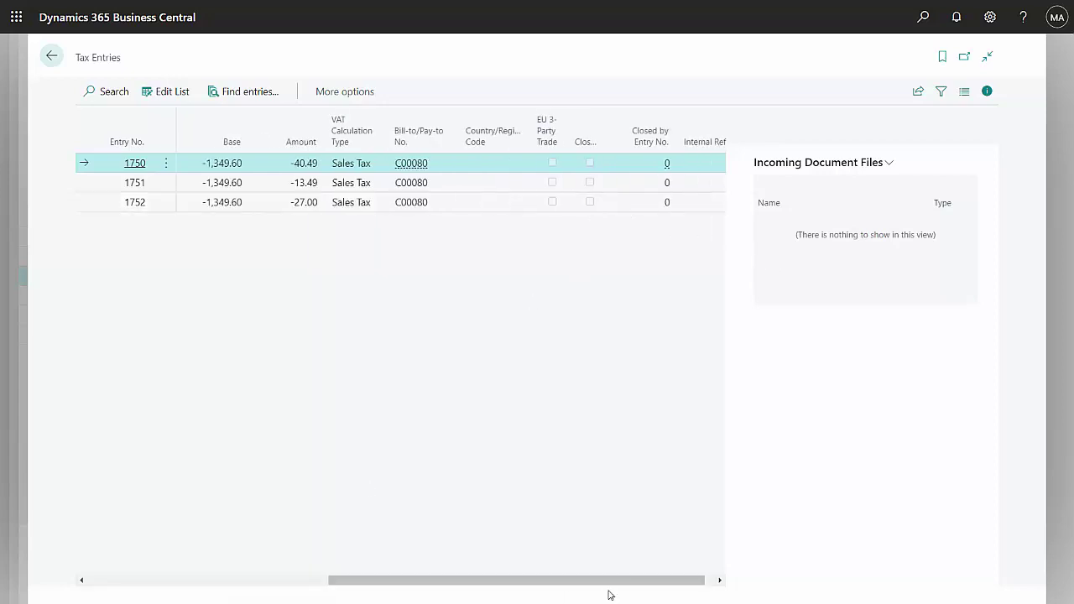
key(Escape)
click(860, 337)
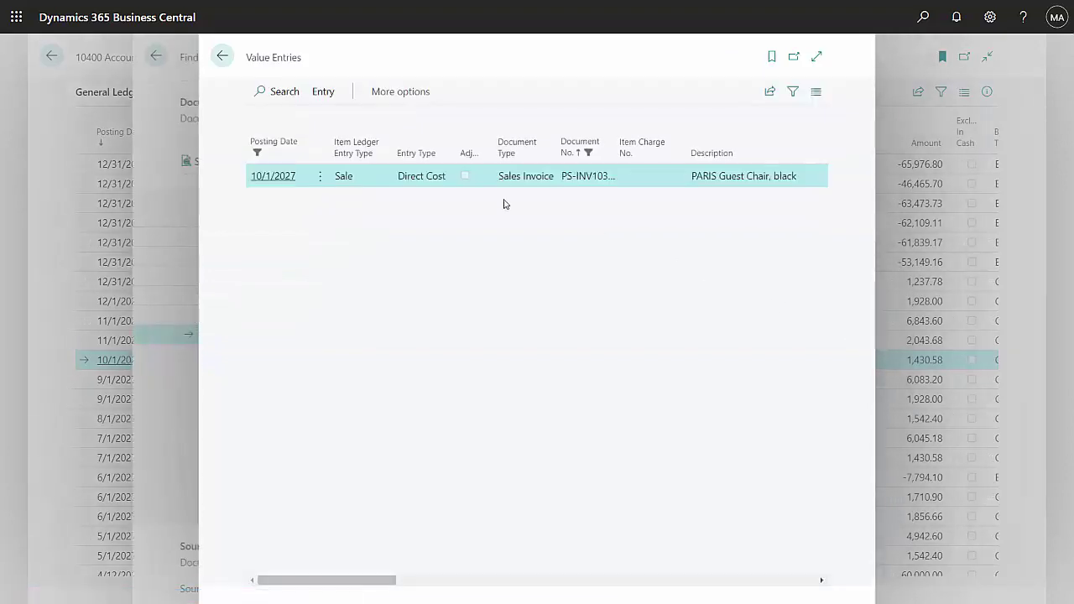
- Return to the seven General Ledger Entries posted for PS-INV103371
key(Escape)
key(Escape)
key(Escape)
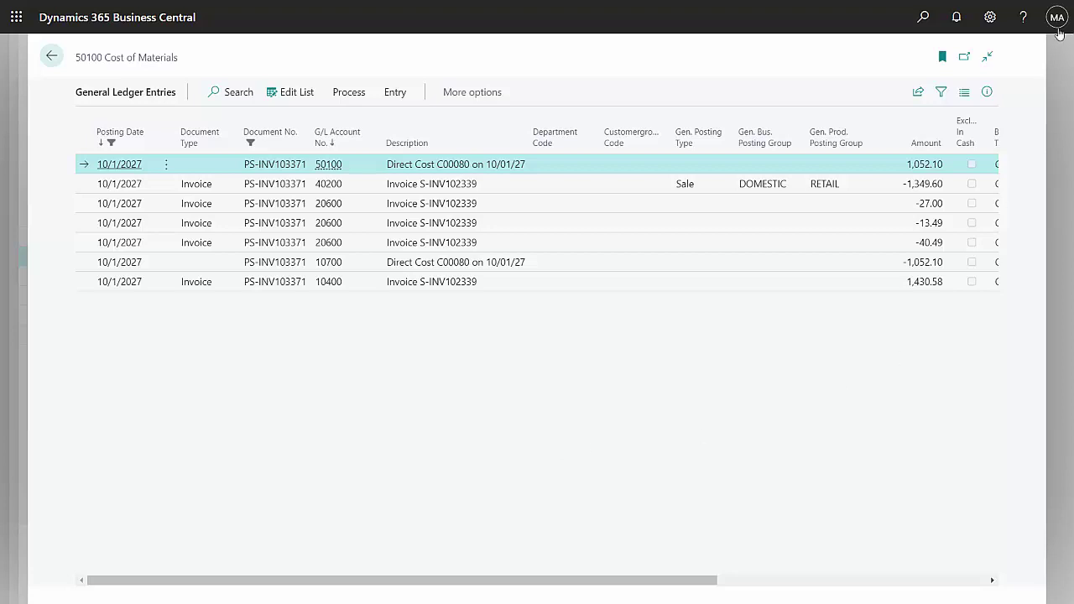
- In Personalize, drag the G/L Account Name field next to the G/L Account No. column
click(990, 18)
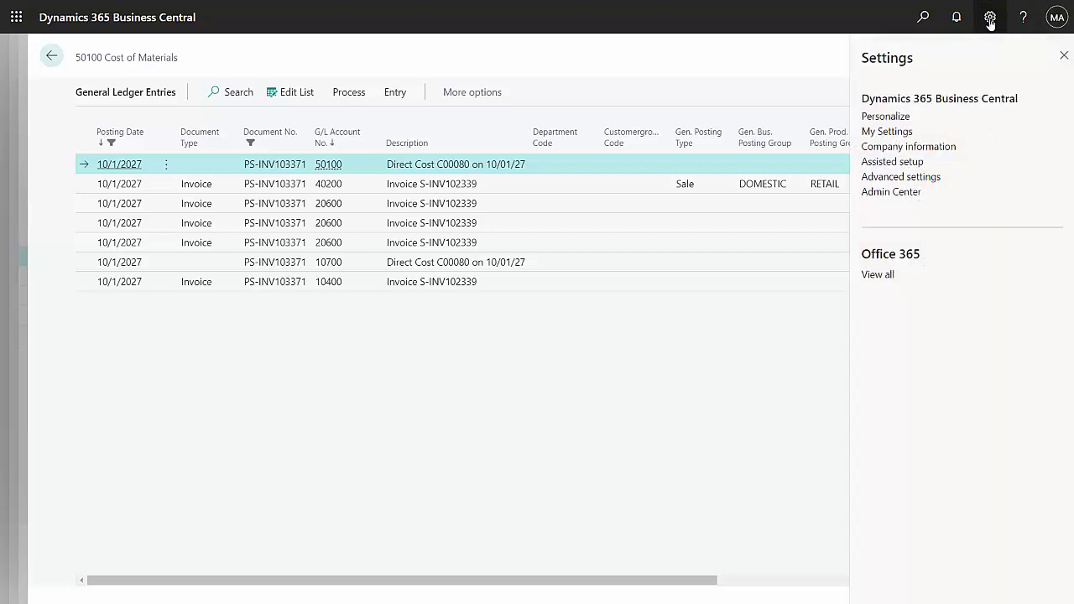
click(878, 120)
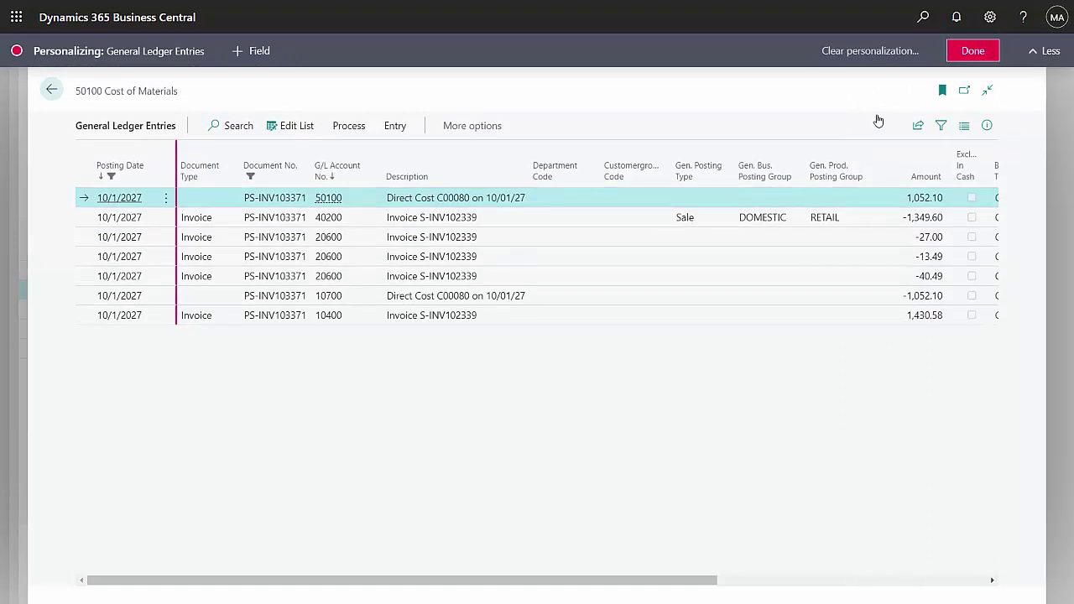
click(258, 52)
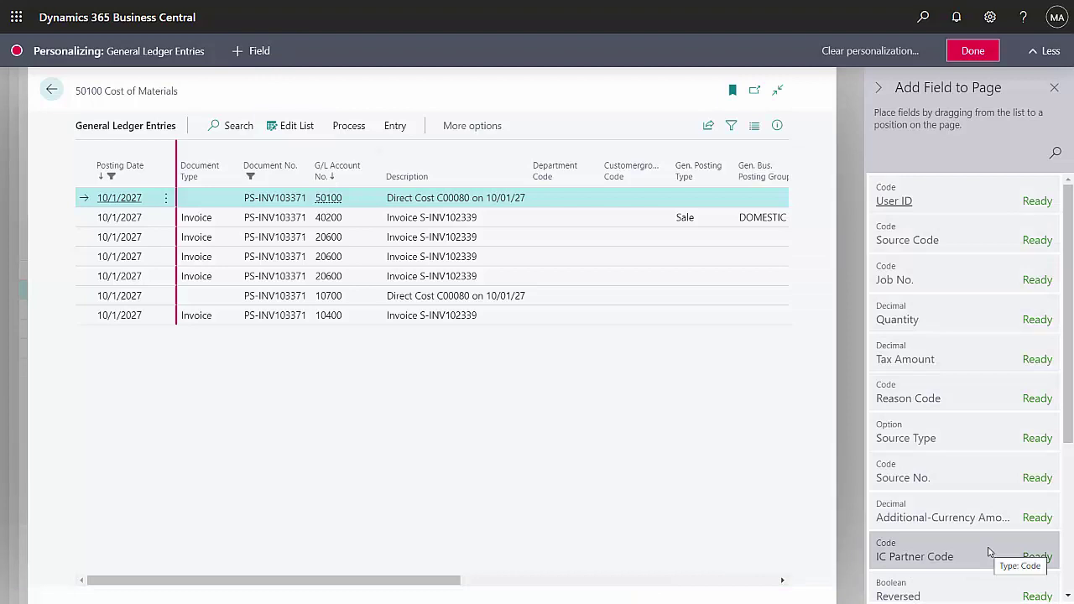
scroll(989, 551, down, 3)
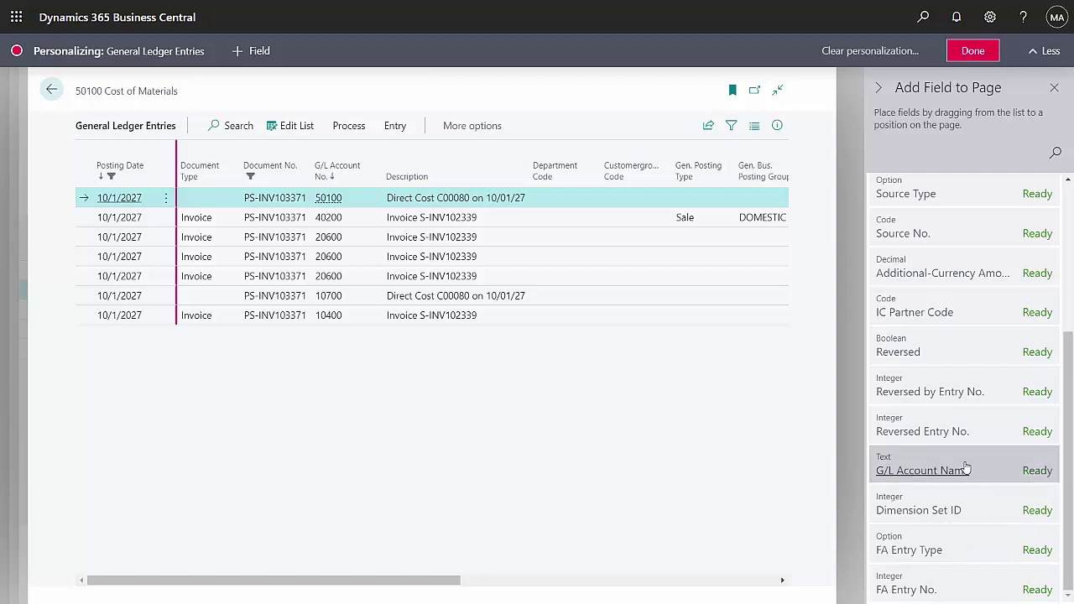
mouse_move(966, 468)
mouse_down()
mouse_move(647, 400)
mouse_move(450, 219)
mouse_move(419, 173)
mouse_move(388, 168)
mouse_up()
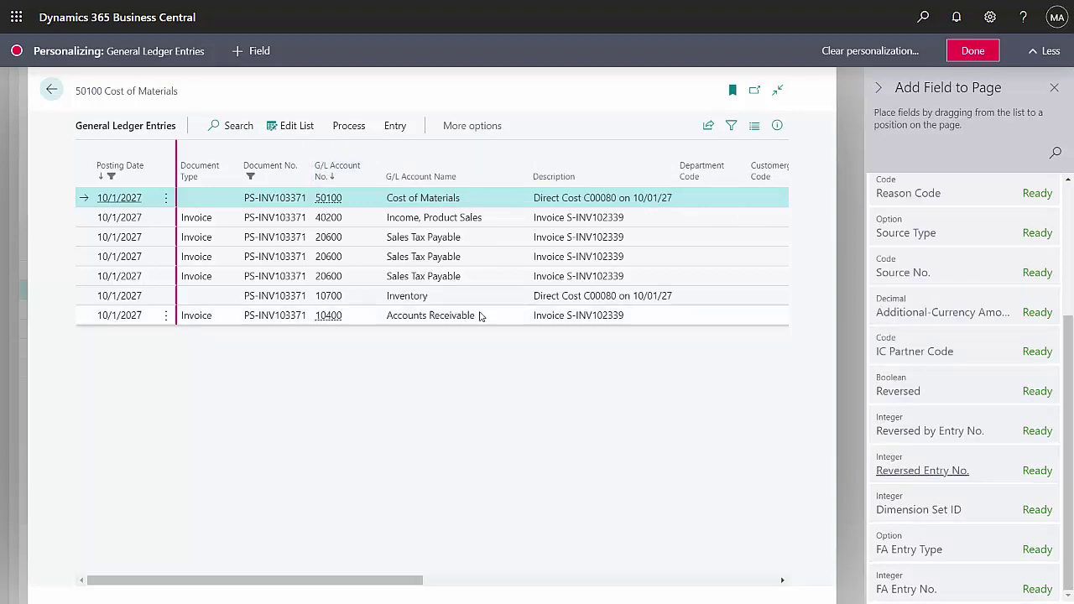
- Save the General Ledger Entries layout with the G/L Account Name column
click(974, 51)
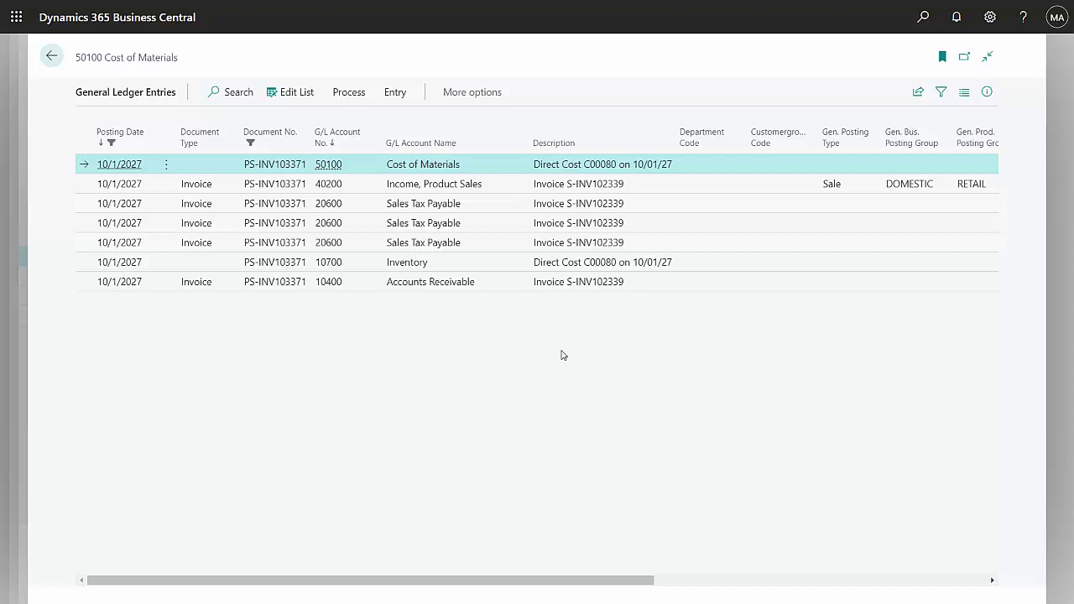
- Enter Personalize again and clear all personalization on General Ledger Entries, confirming the prompt
click(989, 17)
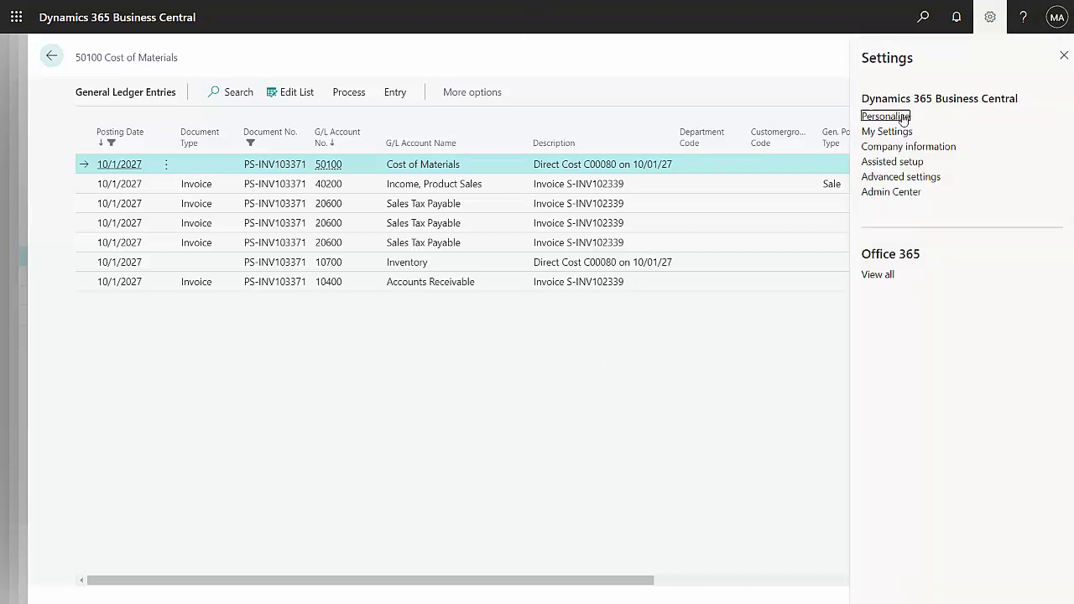
click(904, 117)
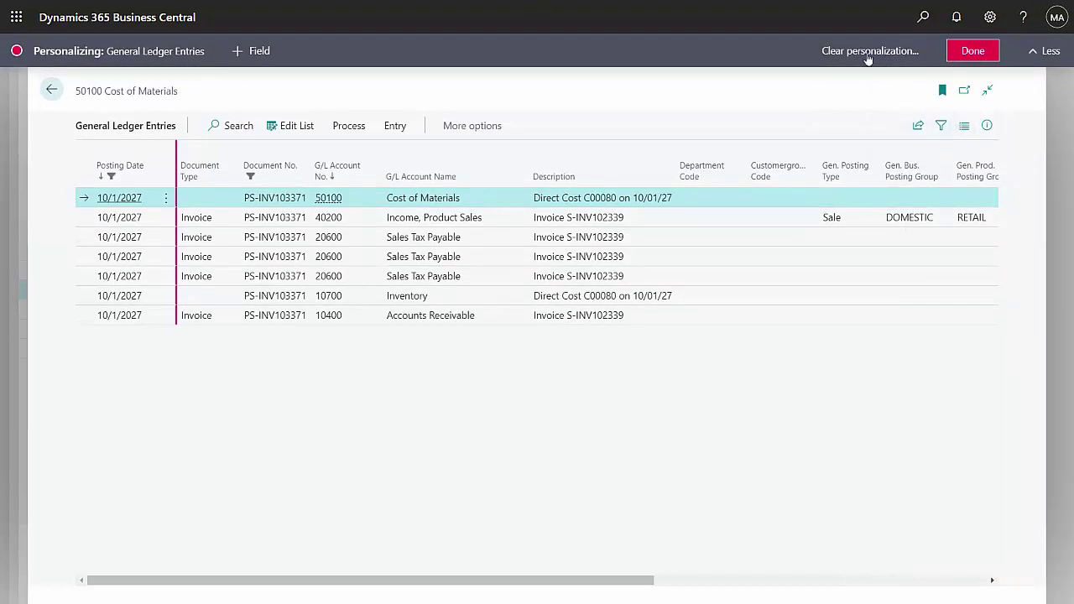
click(854, 54)
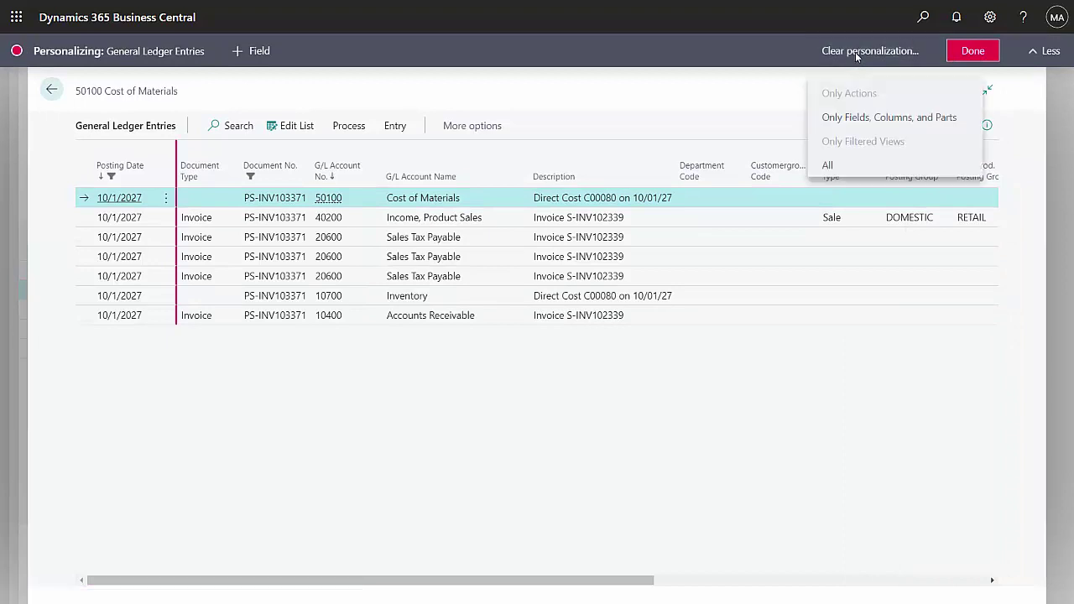
click(826, 166)
key(Return)
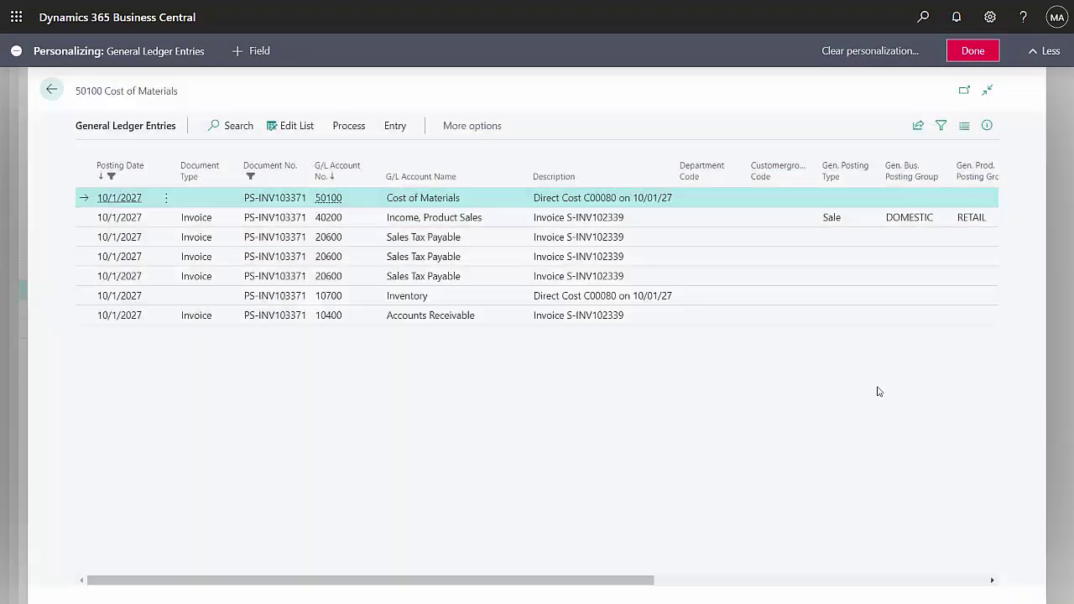